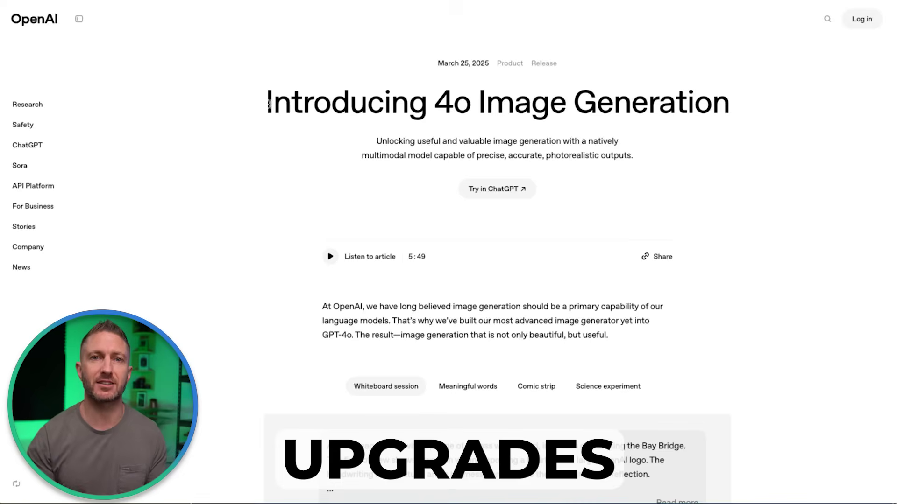
From the 4o Image Generation page, prompt ChatGPT for a colourful Newton's 1st law infographic
left_click_drag(269, 103, 773, 96)
left_click(486, 189)
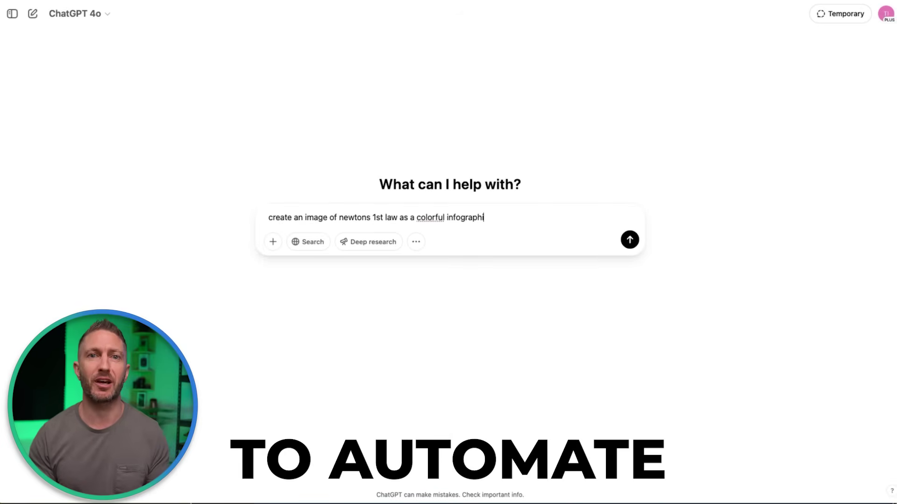
type("c")
key("Return")
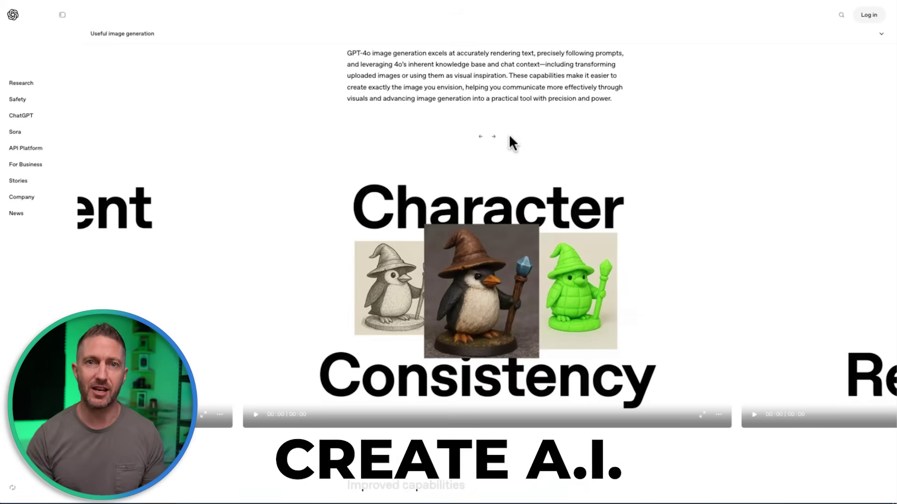
Step through the showcase from Text Rendering and the whale guide past Transparent Layers
left_click(494, 137)
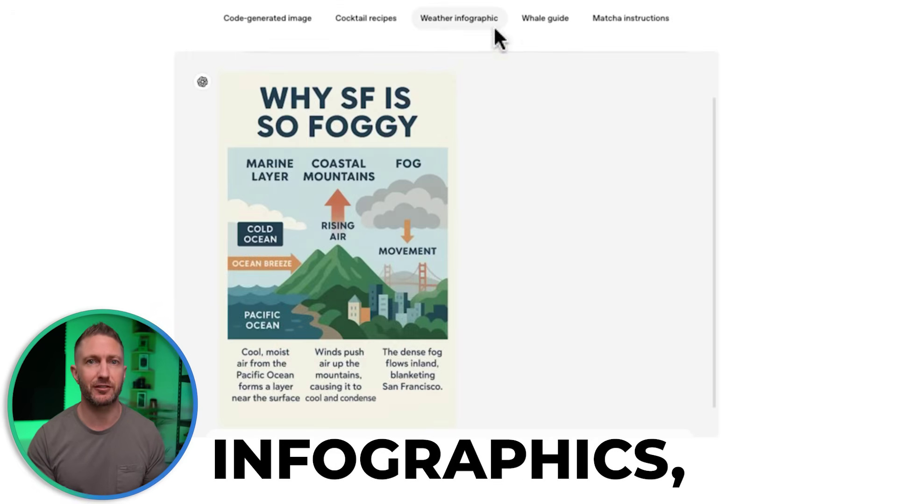
left_click(534, 27)
scroll(203, 243, "down", 2)
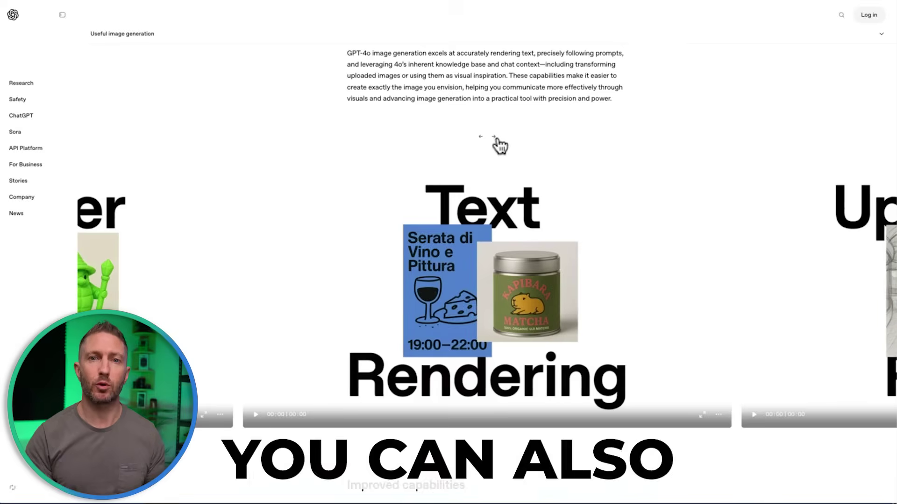
left_click(495, 137)
left_click(495, 137)
left_click(495, 137)
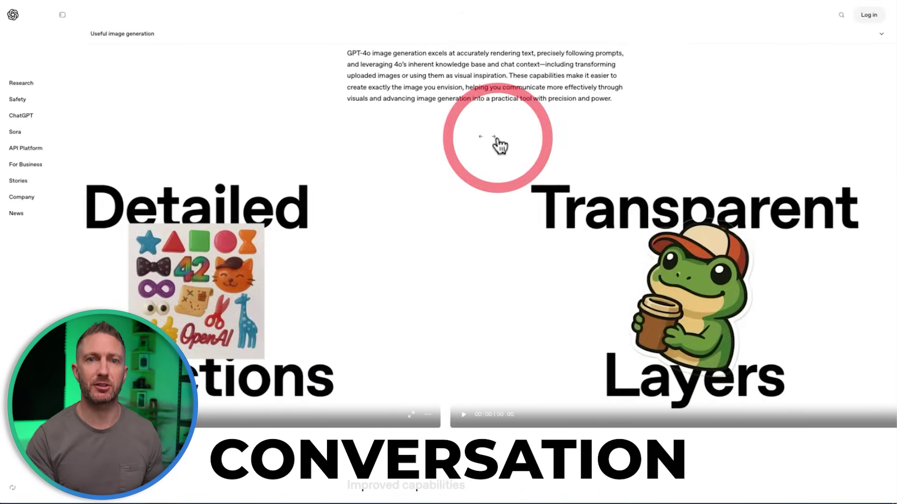
left_click(495, 137)
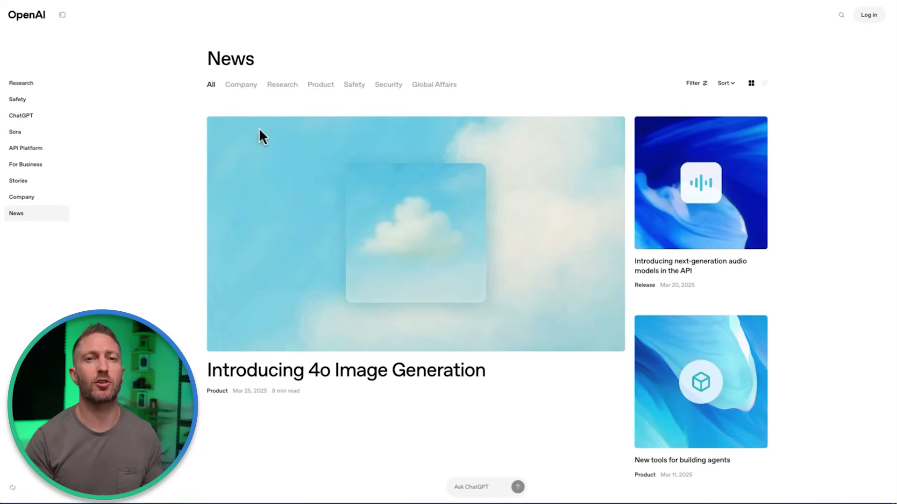
Open the Introducing 4o Image Generation article and advance its carousel to Detailed Directions
left_click(290, 260)
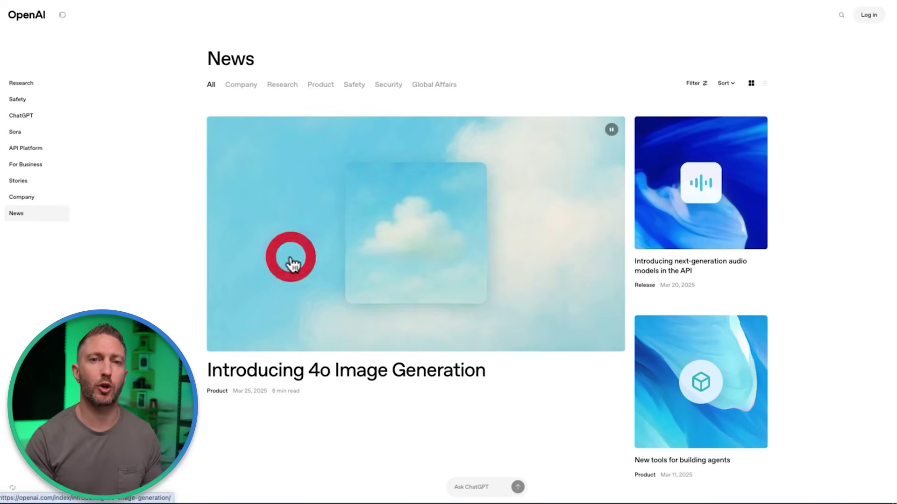
scroll(280, 261, "down", 6)
scroll(278, 267, "down", 12)
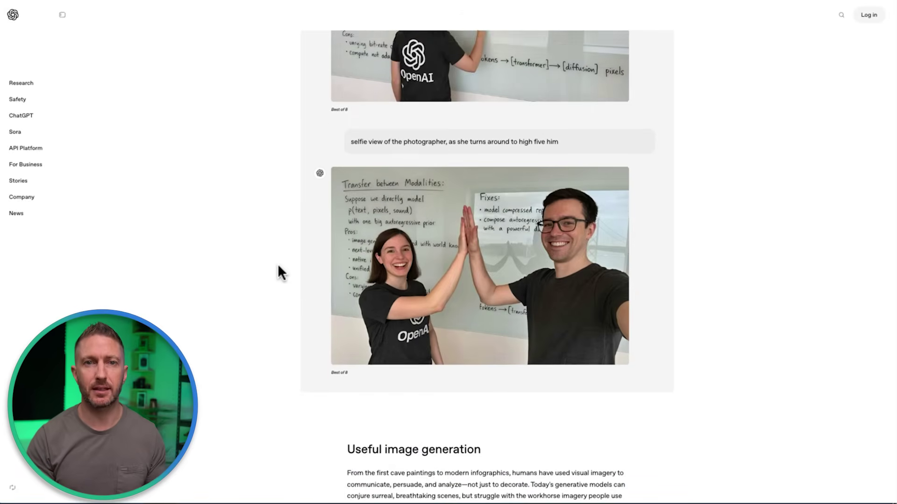
scroll(277, 266, "down", 2)
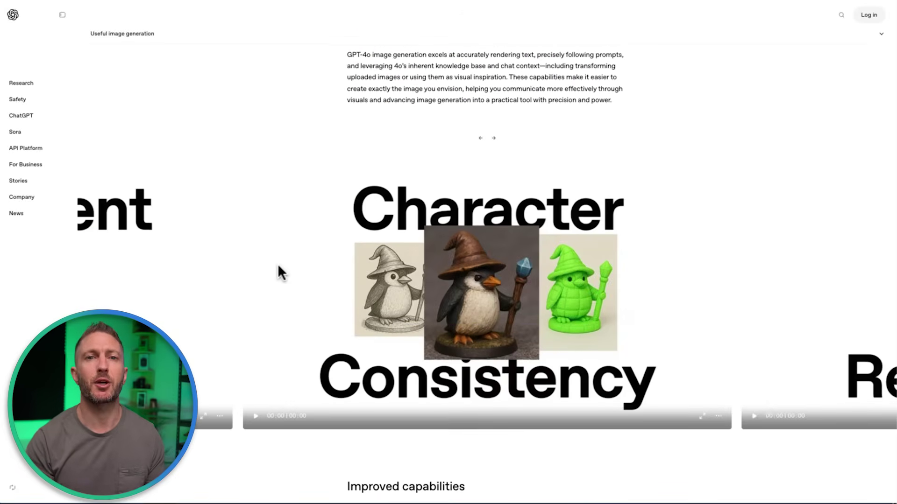
left_click(496, 139)
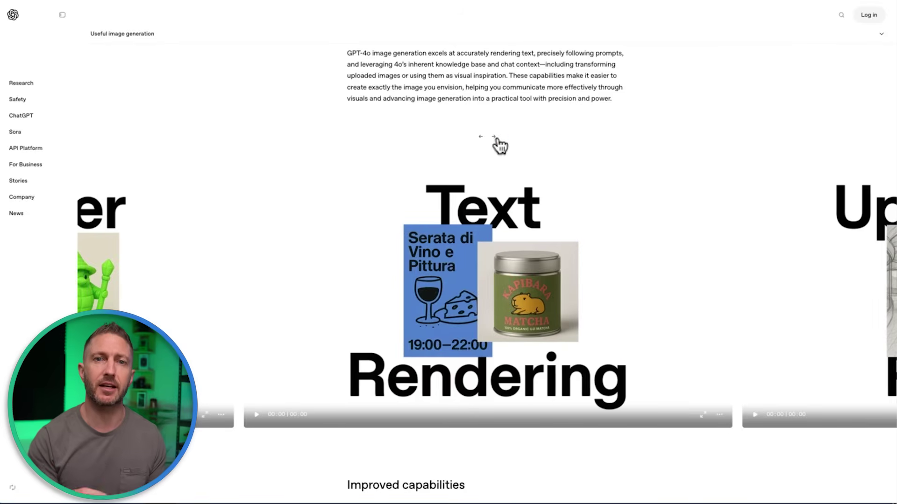
left_click(497, 138)
left_click(497, 138)
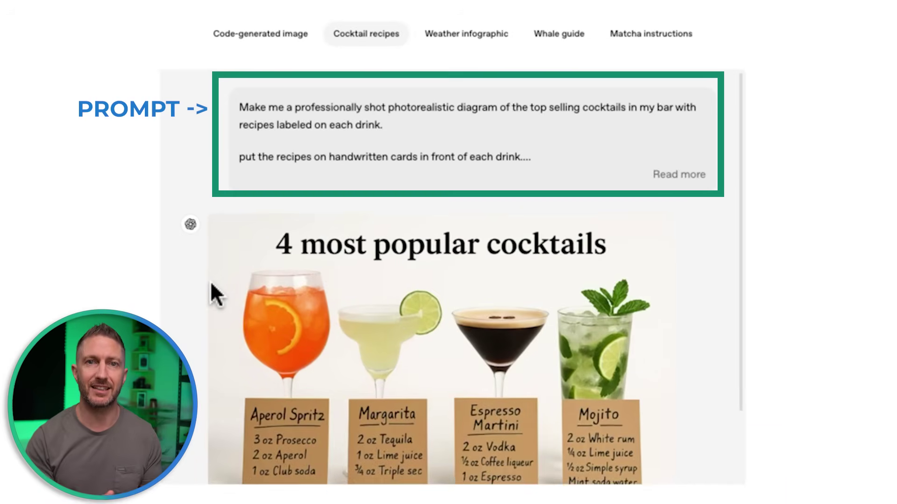
Show the weather infographic, then the Matcha instructions example, highlighting its prompt
scroll(211, 284, "down", 2)
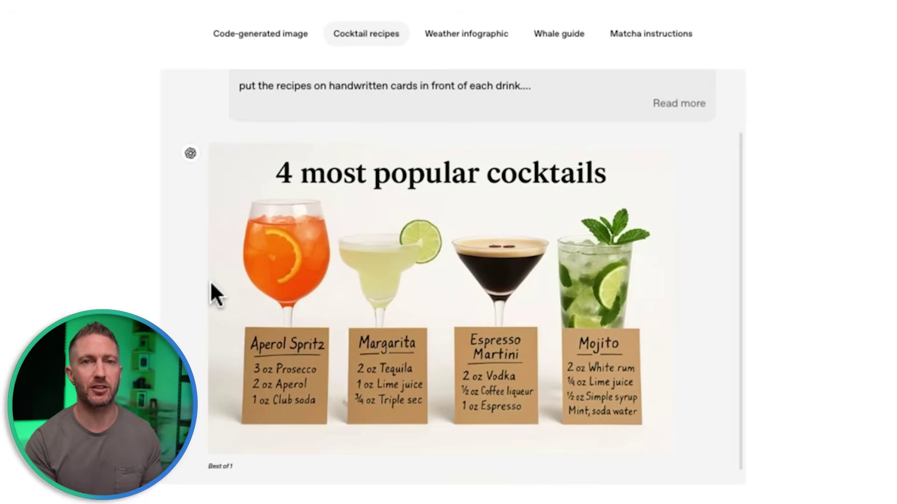
left_click(457, 38)
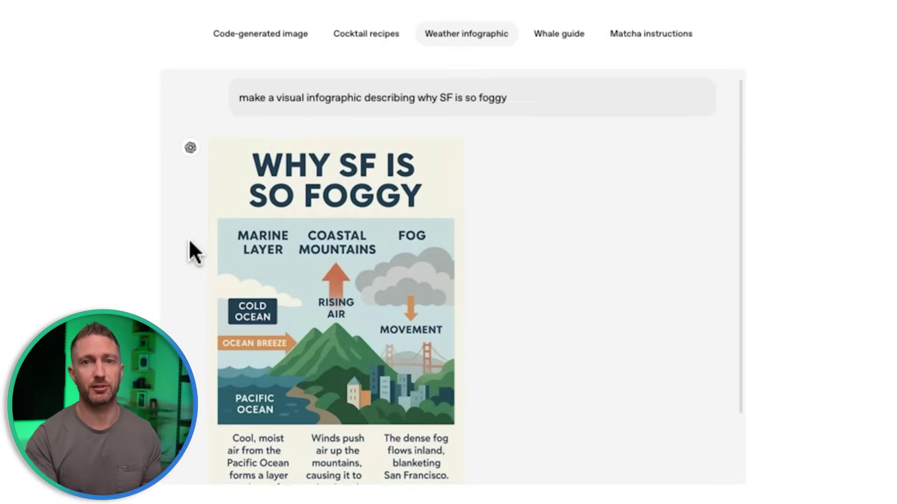
scroll(189, 242, "down", 2)
left_click(651, 34)
left_click_drag(239, 109, 533, 114)
left_click(537, 275)
scroll(534, 276, "down", 2)
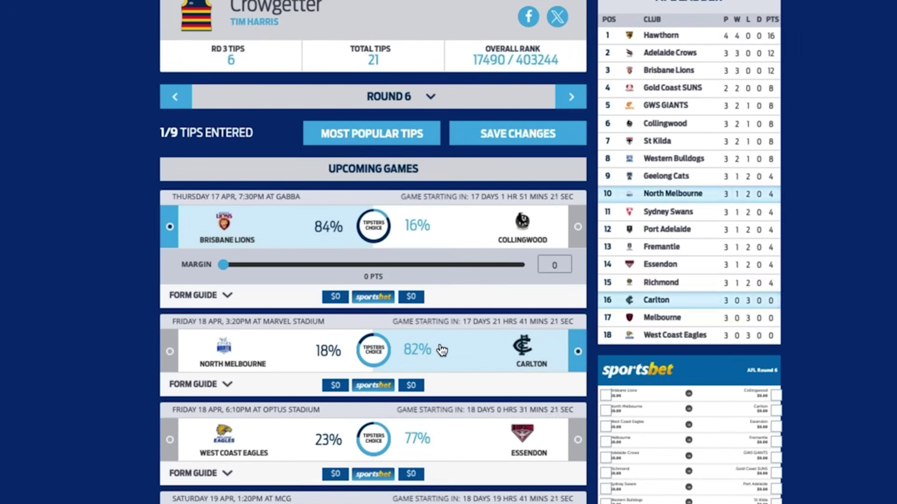
Tip Carlton, Essendon, Fremantle, Adelaide over GWS, Gold Coast over Richmond, Sydney over Port Adelaide
left_click(434, 397)
left_click(445, 449)
scroll(445, 453, "down", 10)
left_click(476, 71)
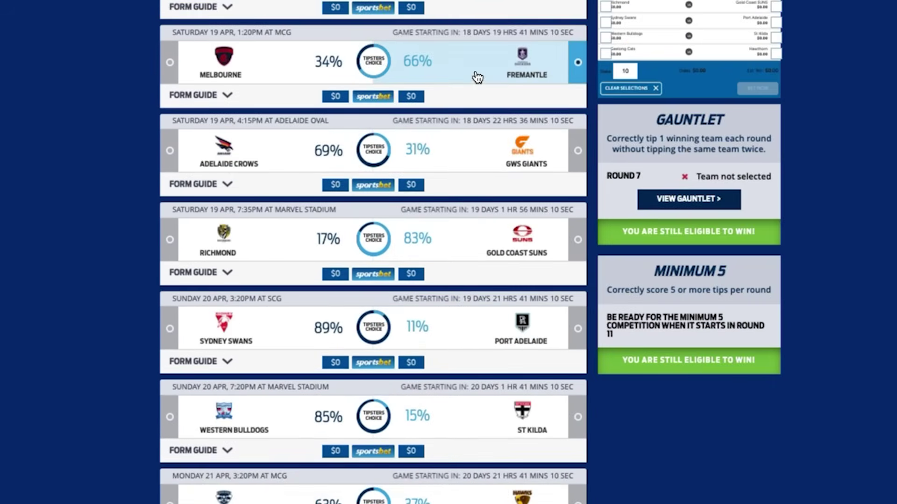
left_click(284, 155)
left_click(466, 239)
left_click(290, 330)
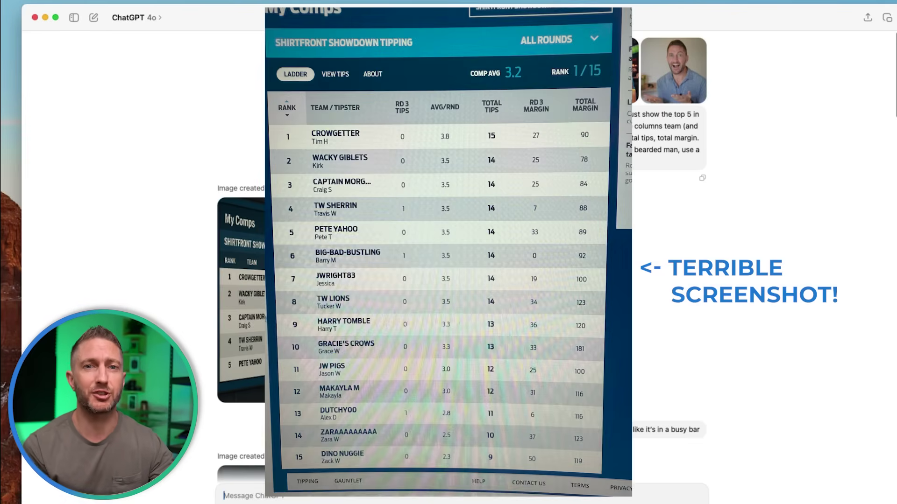
left_click(605, 70)
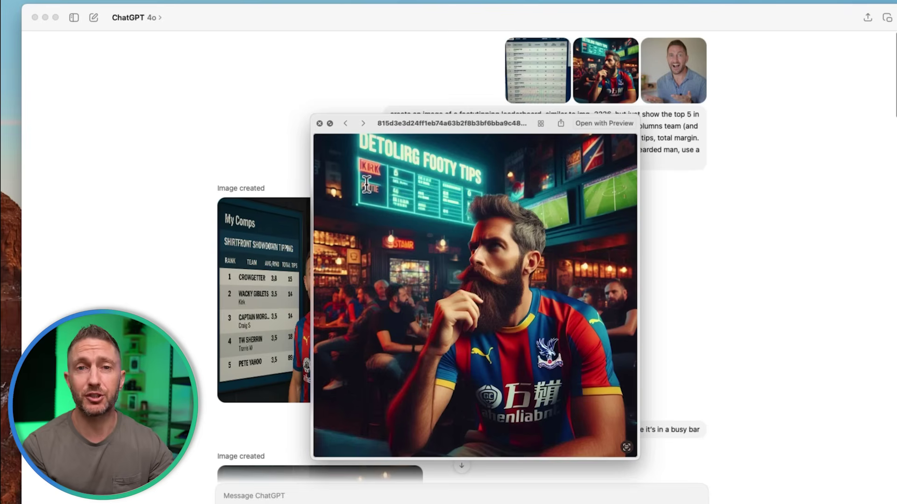
key("Escape")
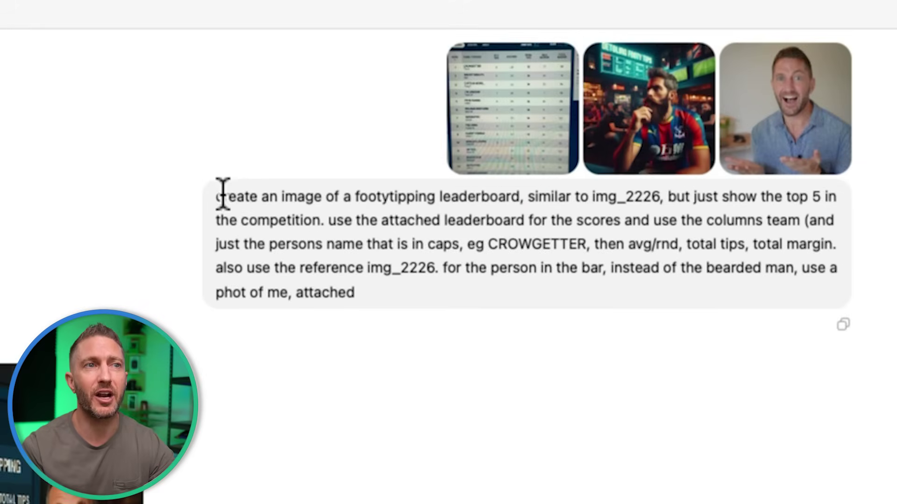
left_click_drag(223, 194, 467, 300)
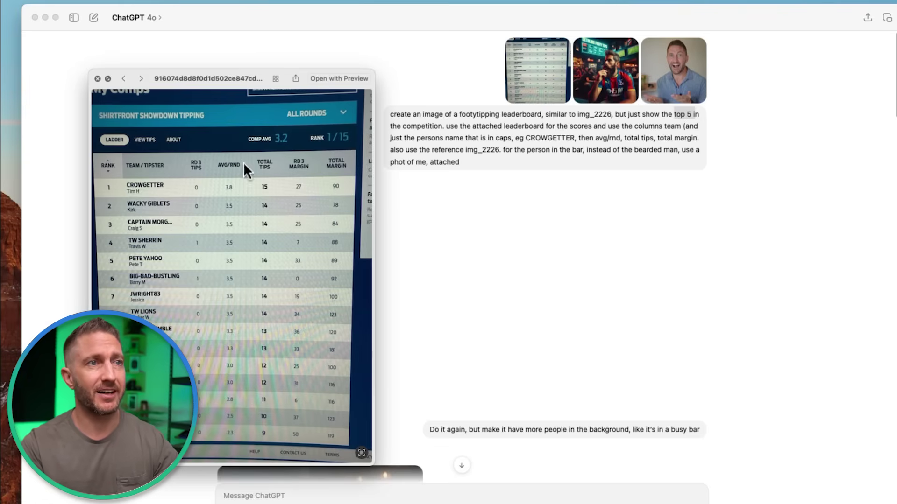
key("Right")
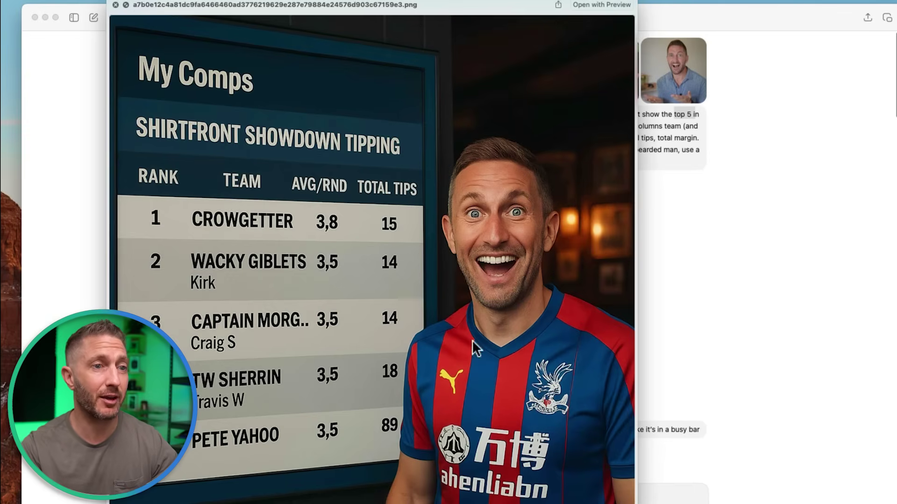
left_click(116, 5)
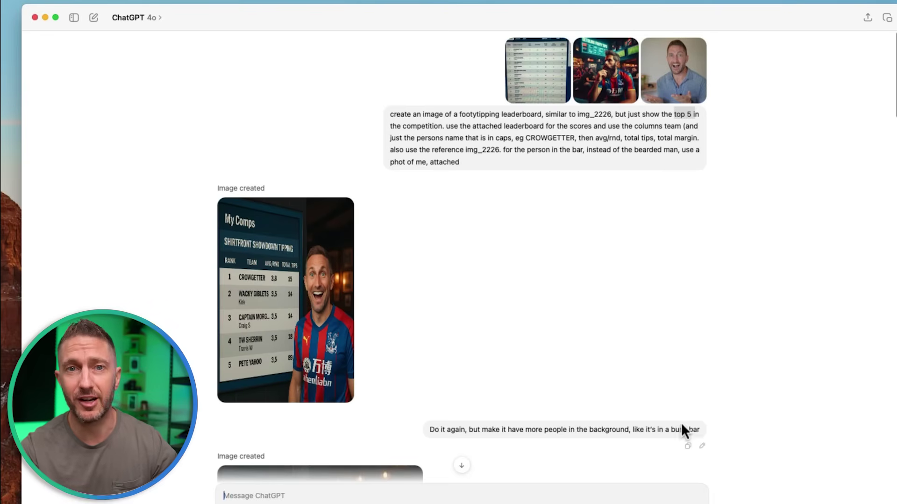
Enlarge the second generated leaderboard image with the crowded bar background
scroll(193, 363, "down", 5)
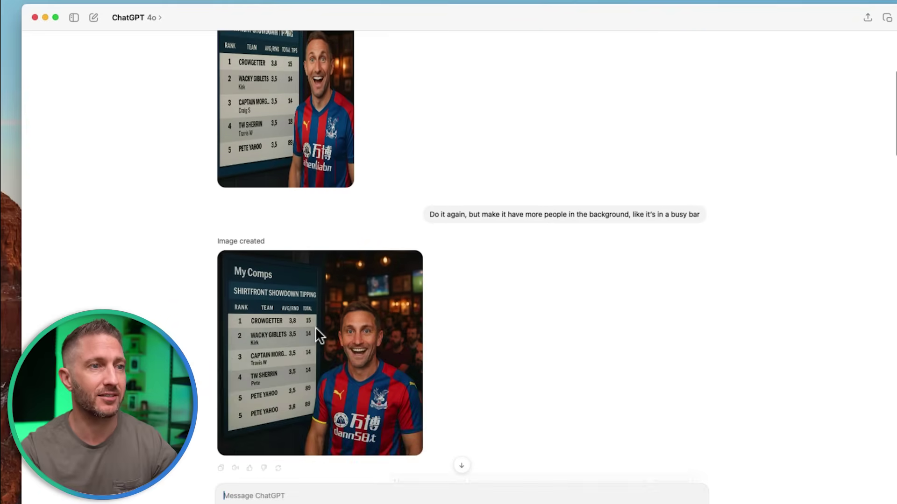
left_click(315, 327)
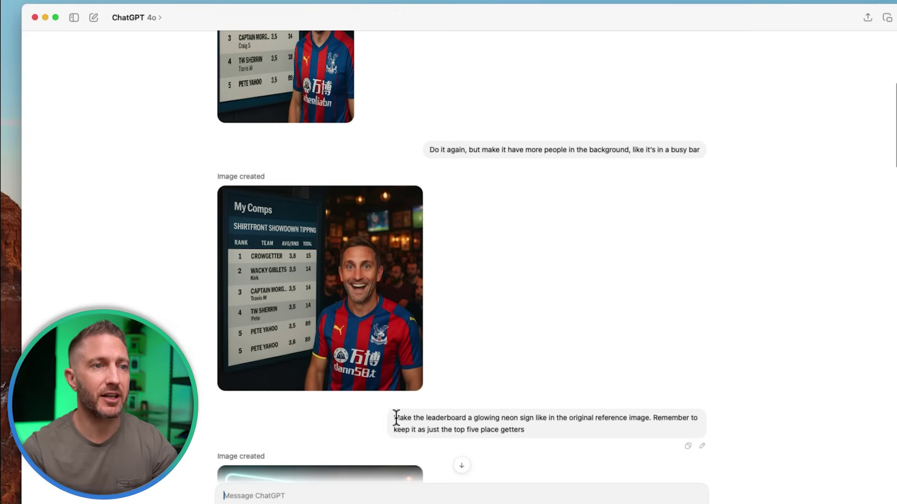
Highlight the neon-sign request, view the top-five neon leaderboard image, then close its preview
left_click_drag(396, 418, 539, 432)
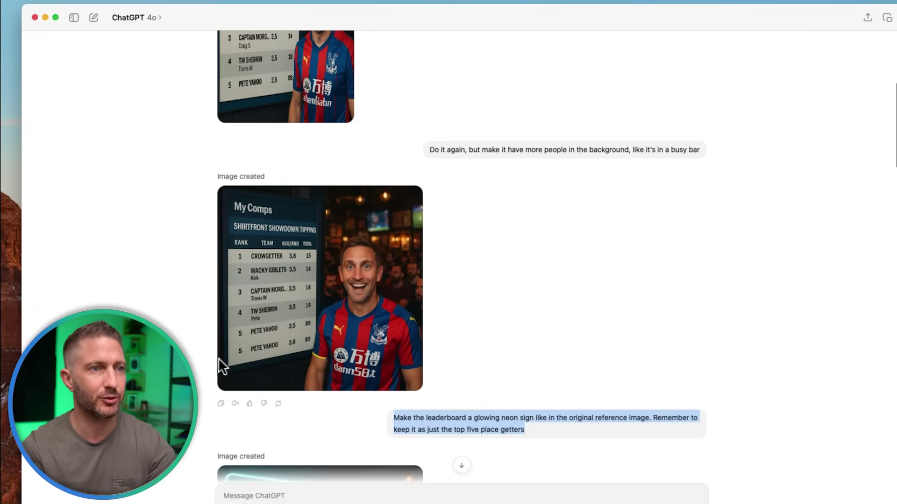
scroll(312, 410, "down", 3)
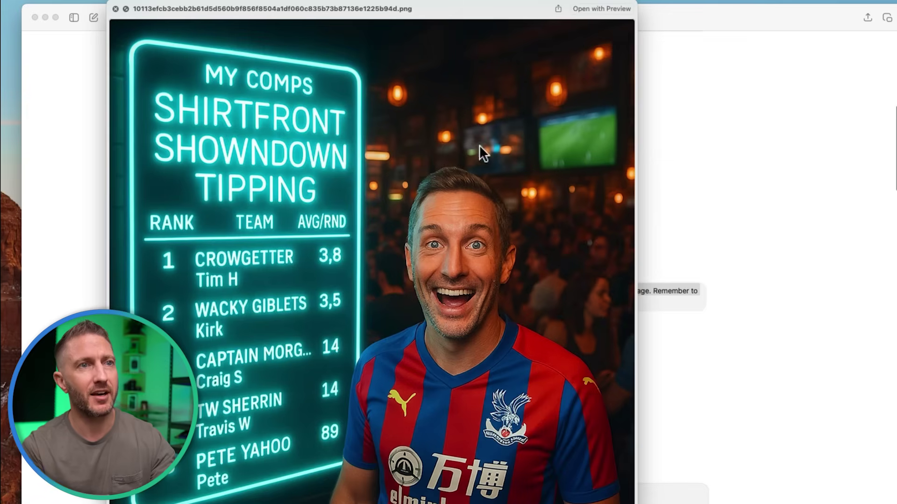
left_click(116, 9)
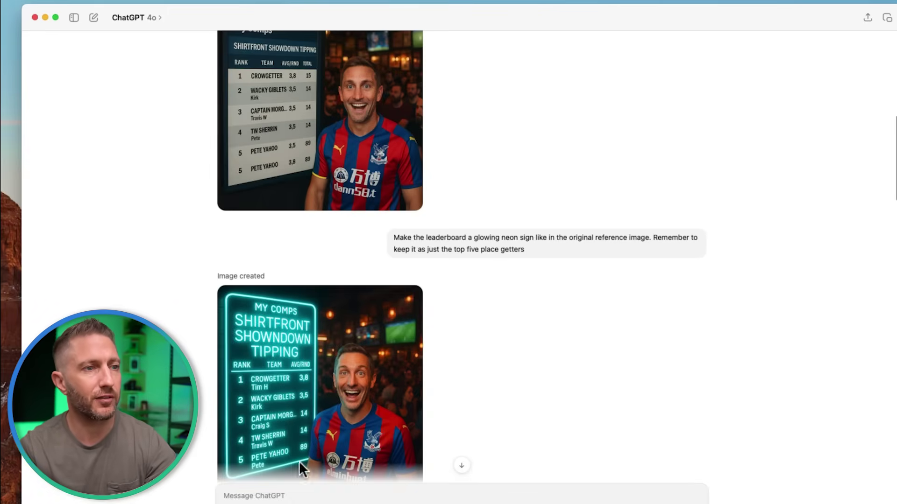
View the neon leaderboard image with the total tips column, then close it
scroll(510, 347, "down", 2)
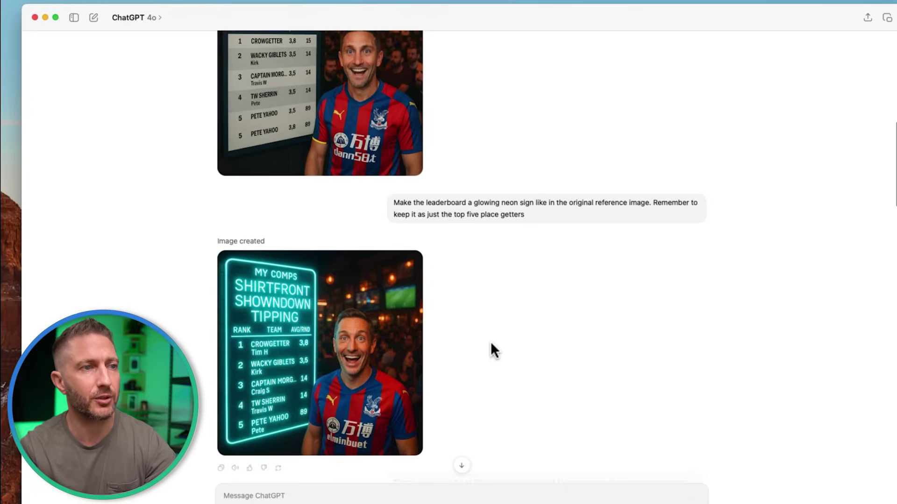
scroll(265, 354, "down", 5)
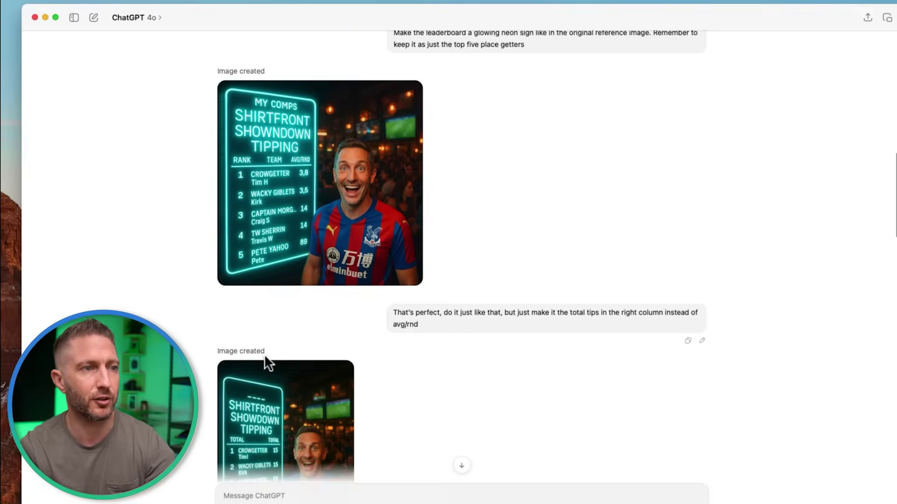
left_click(264, 354)
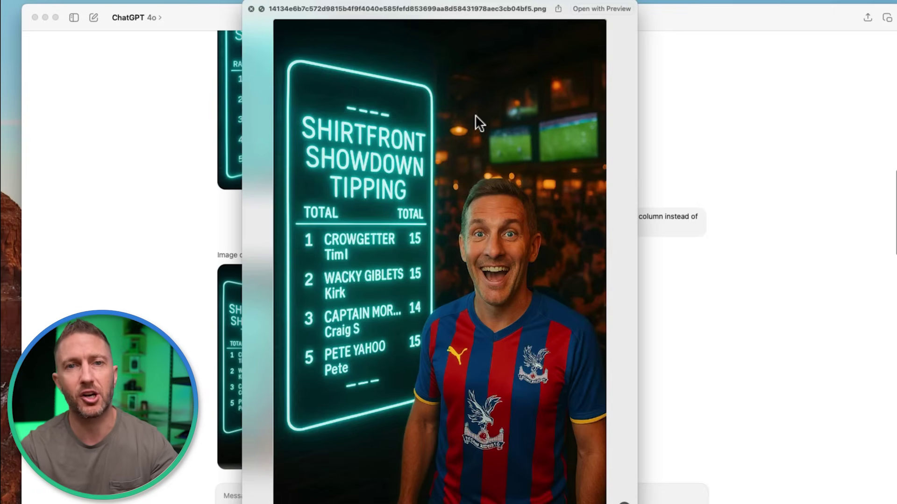
key("Escape")
Return to the top of the chat and enlarge the bearded-man bar reference image
scroll(887, 224, "down", 2)
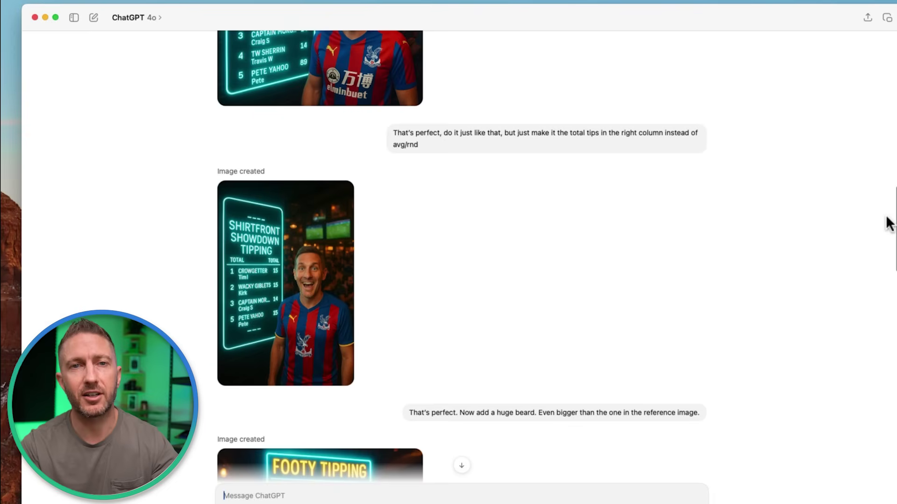
scroll(887, 224, "up", 1)
scroll(595, 66, "up", 10)
left_click(594, 67)
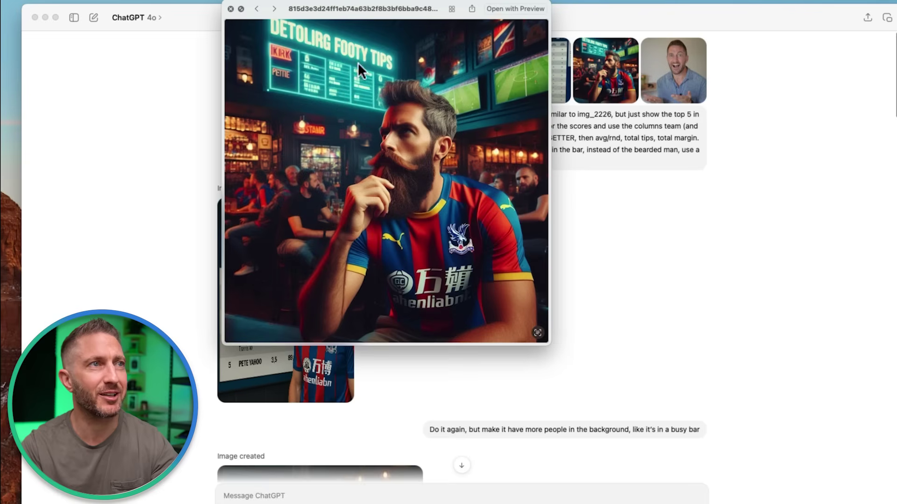
Close the reference preview and enlarge the later huge-beard FOOTY TIPPING image
left_click(231, 10)
scroll(330, 280, "down", 10)
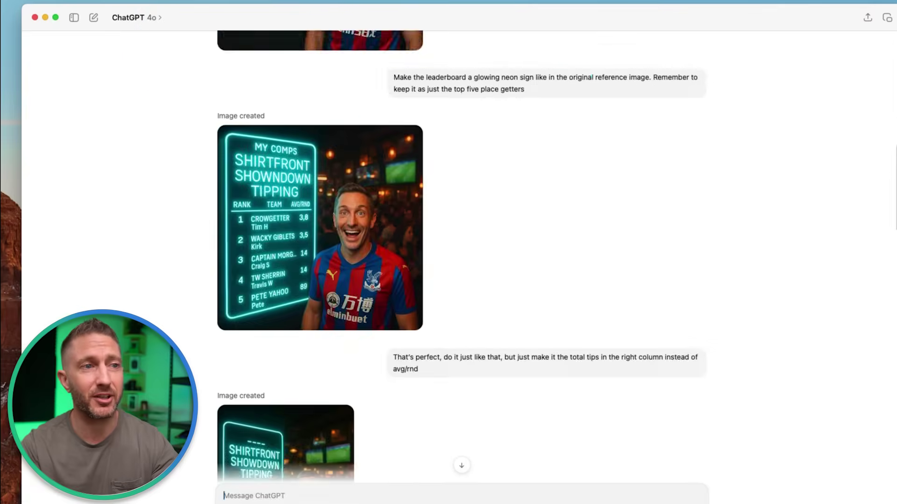
left_click(330, 320)
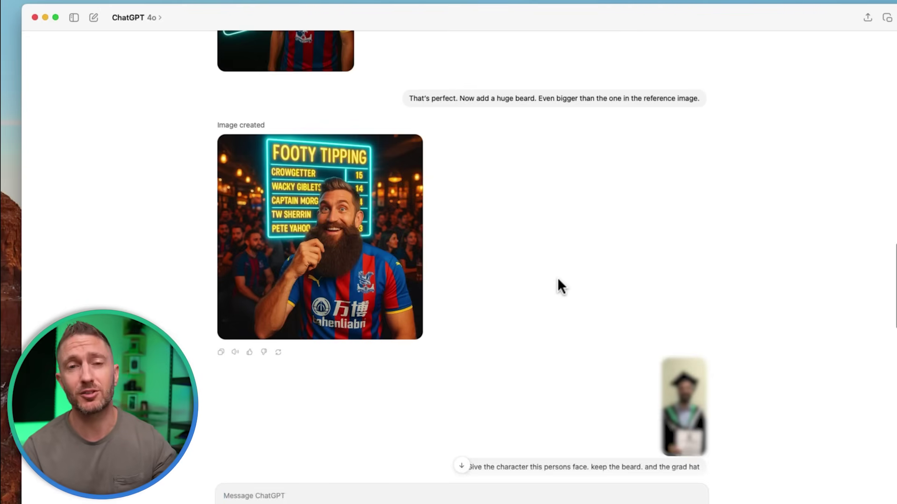
View the attached graduation photo, the face request, and the resulting grad-cap bearded man image
left_click(683, 406)
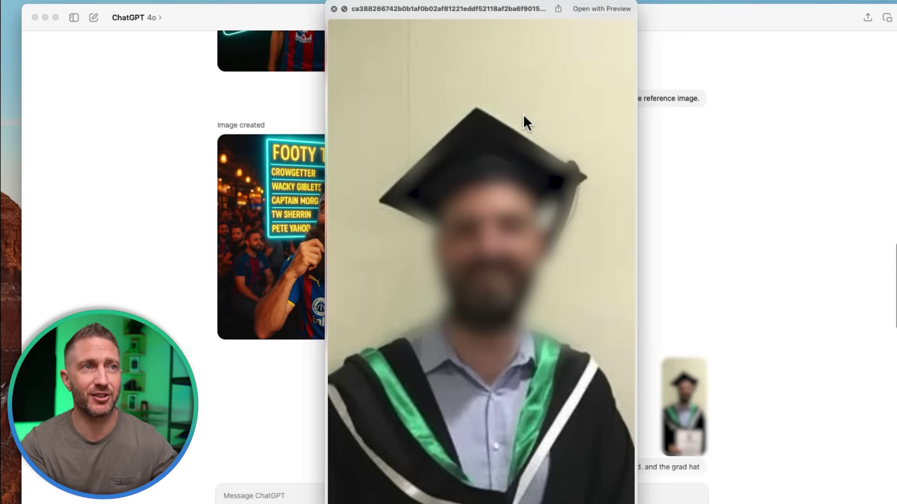
key("Escape")
left_click_drag(468, 443, 695, 422)
scroll(567, 352, "down", 5)
left_click(327, 317)
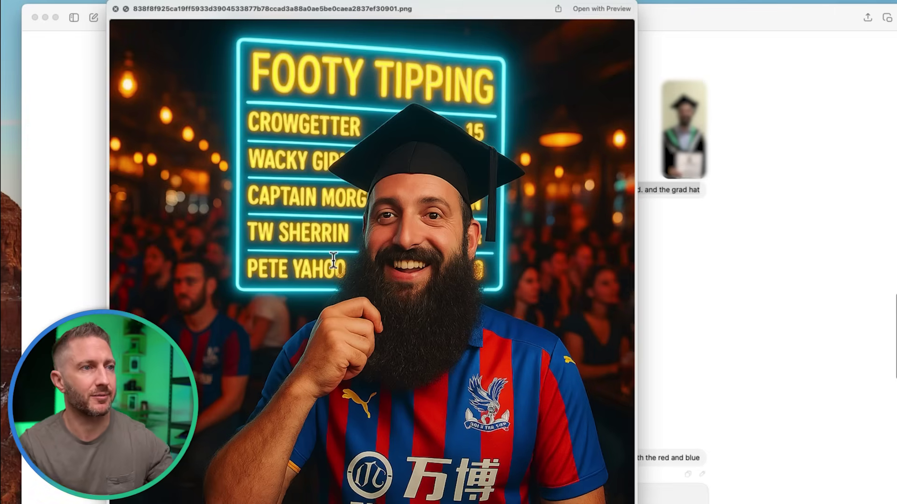
key("Escape")
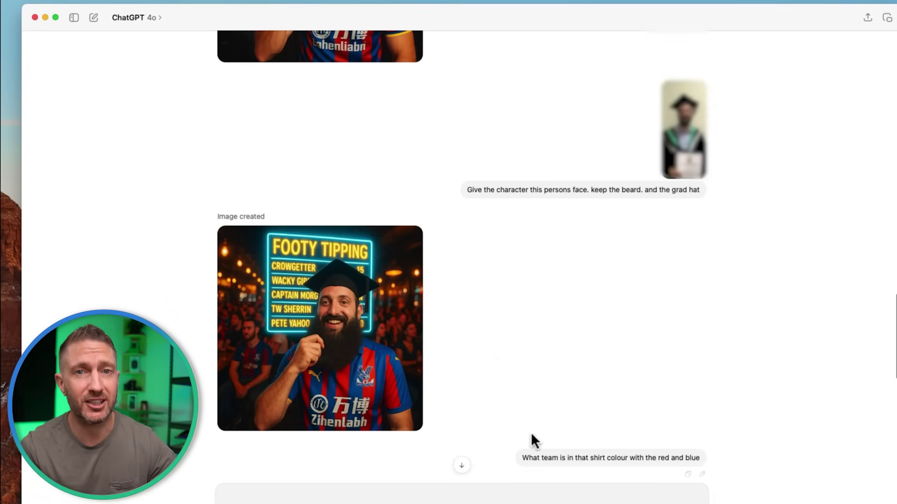
Scroll past the Crystal Palace team answer down to the sleeveless blue shirt request
scroll(535, 395, "down", 3)
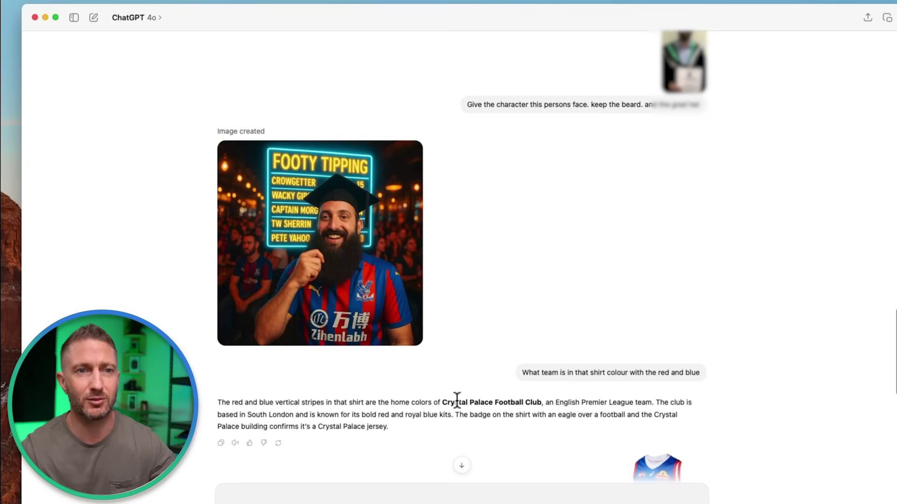
scroll(705, 363, "down", 3)
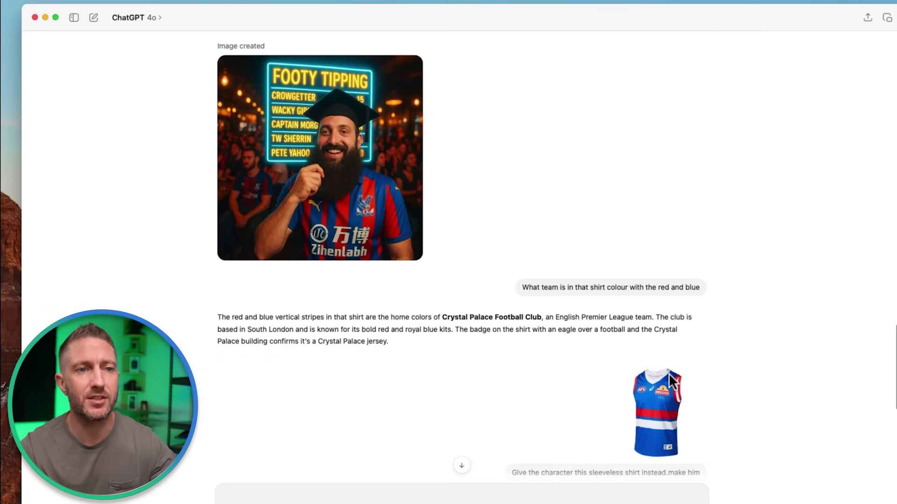
scroll(213, 346, "down", 3)
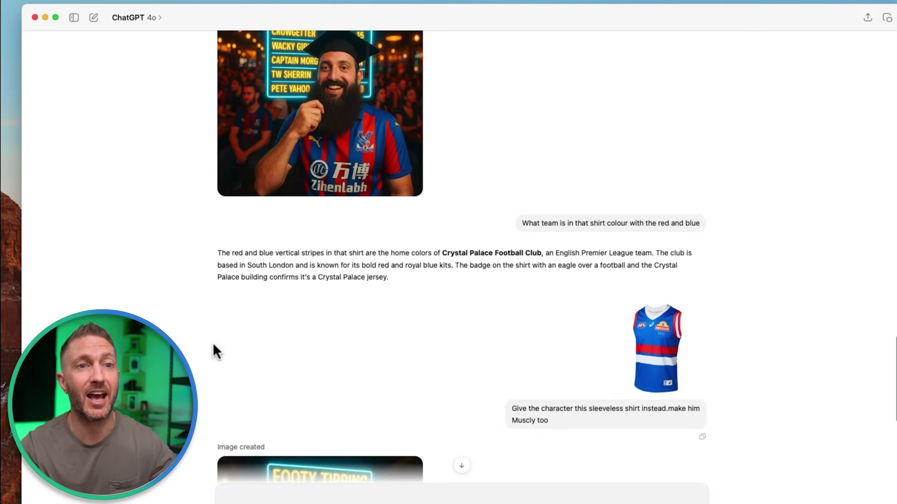
scroll(213, 351, "down", 1)
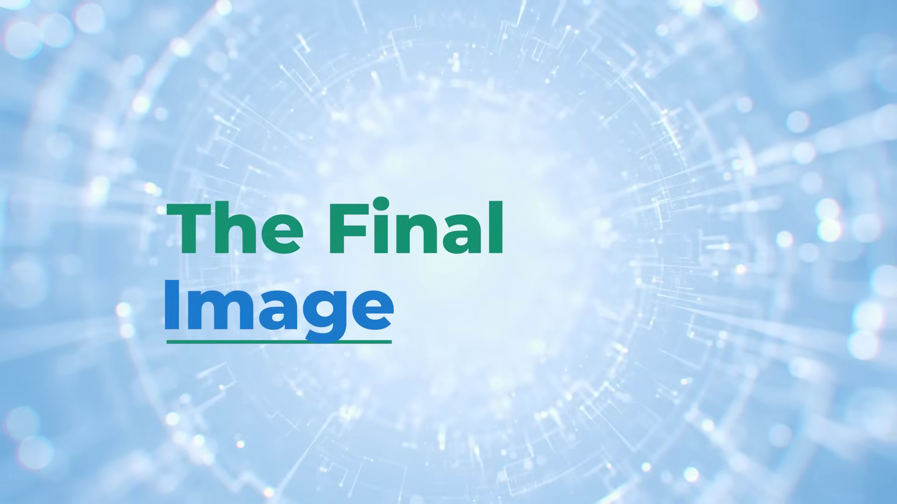